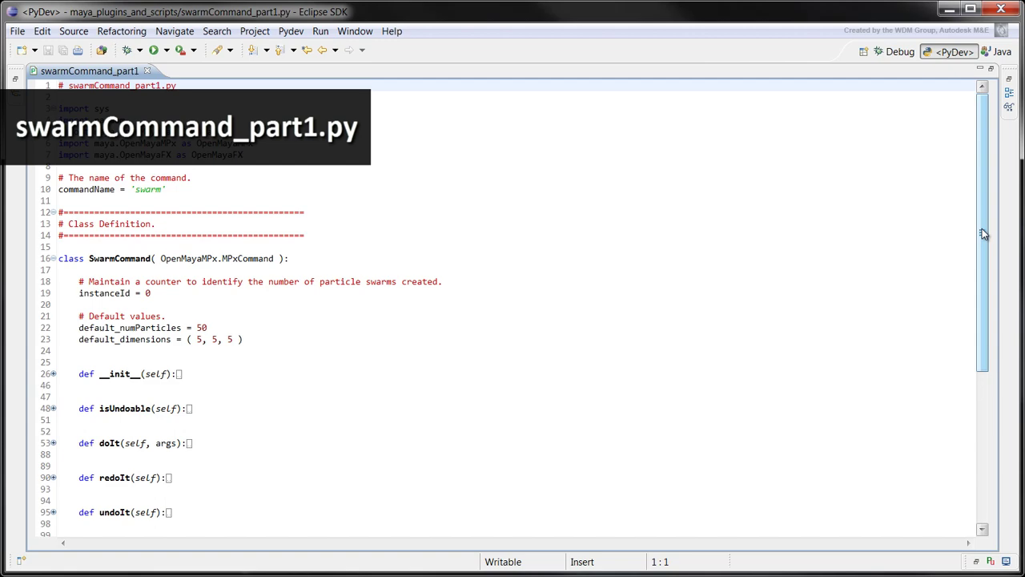
Expand the SwarmCommand constructor to show its unique-name, particle and turbulence variables.
left_click_drag(982, 229, 984, 305)
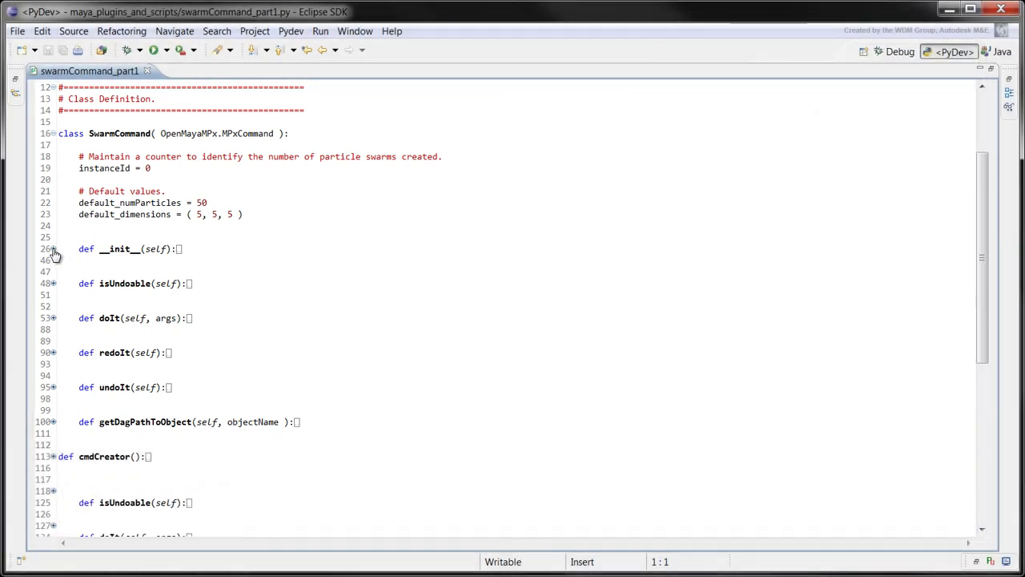
left_click(53, 249)
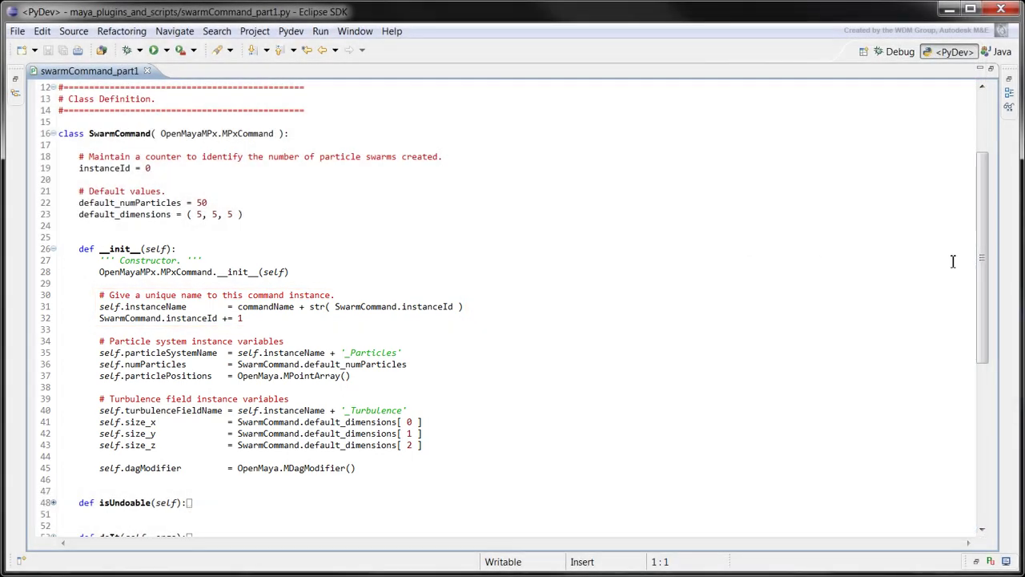
left_click_drag(983, 263, 985, 328)
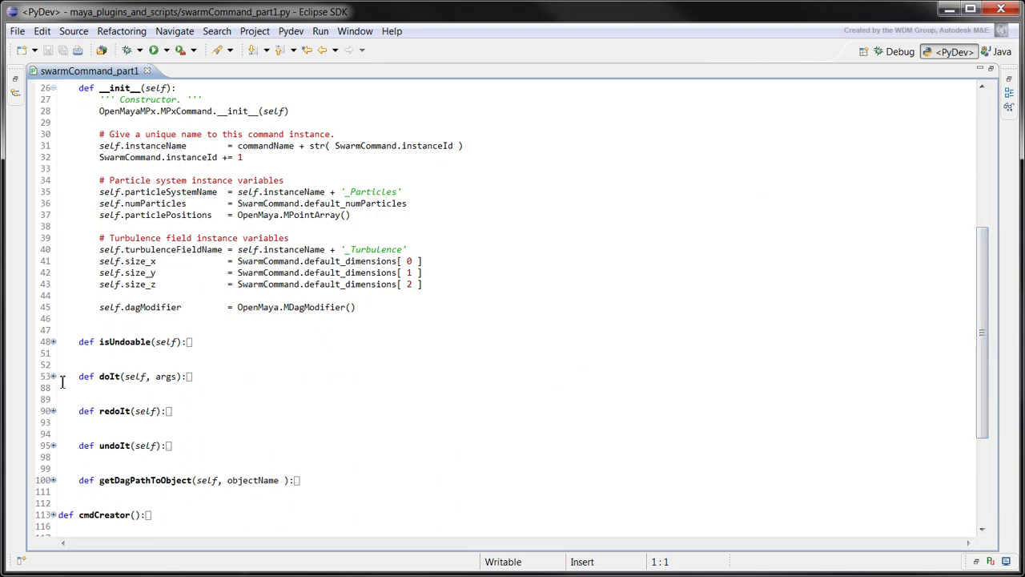
Expand the redoIt, undoIt and doIt method bodies and scroll down to doIt.
left_click(53, 411)
left_click(54, 469)
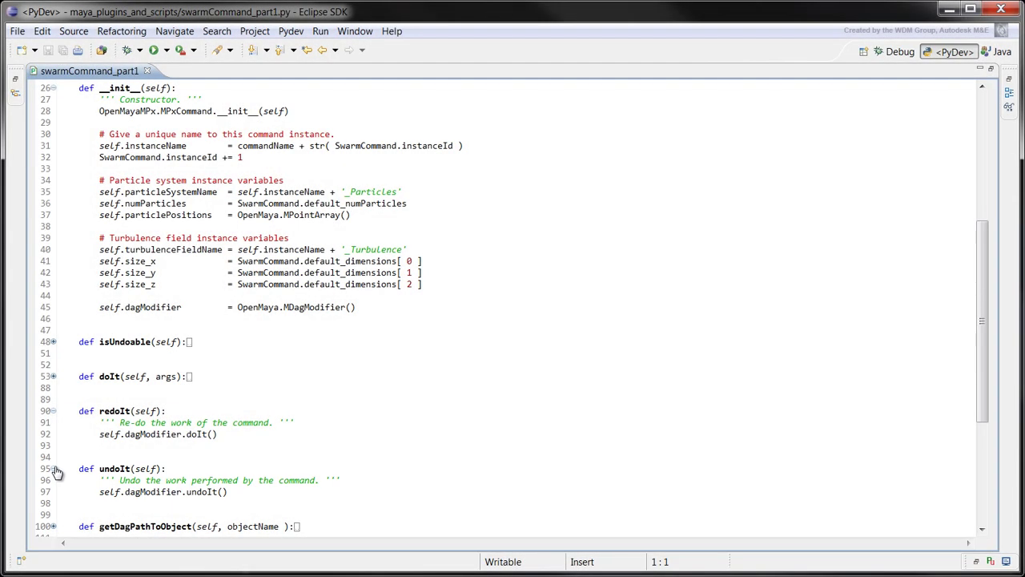
left_click(52, 376)
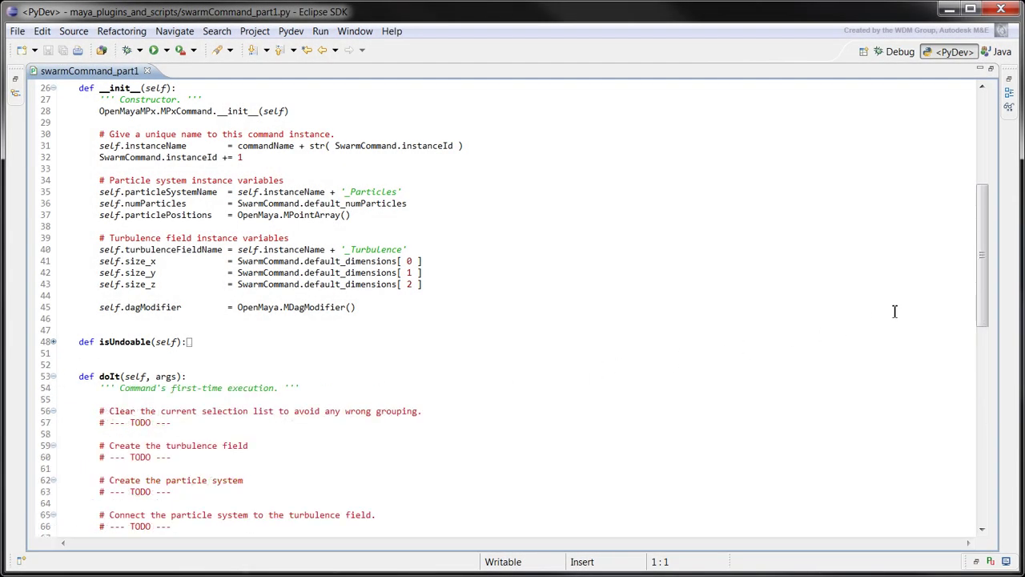
left_click_drag(980, 270, 987, 360)
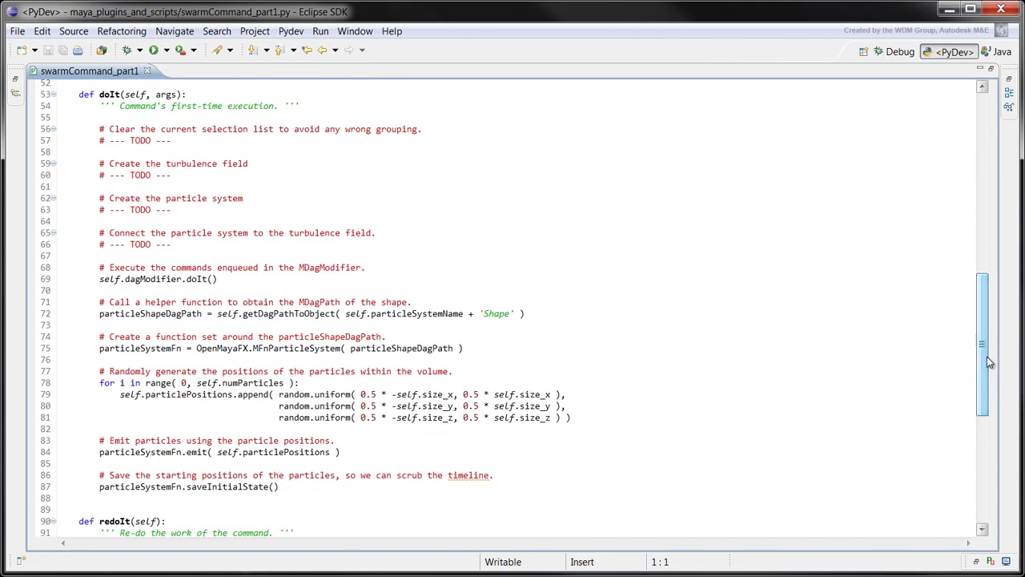
Replace the selection TODO in doIt with OpenMaya.MGlobal.clearSelectionList().
left_click(80, 96)
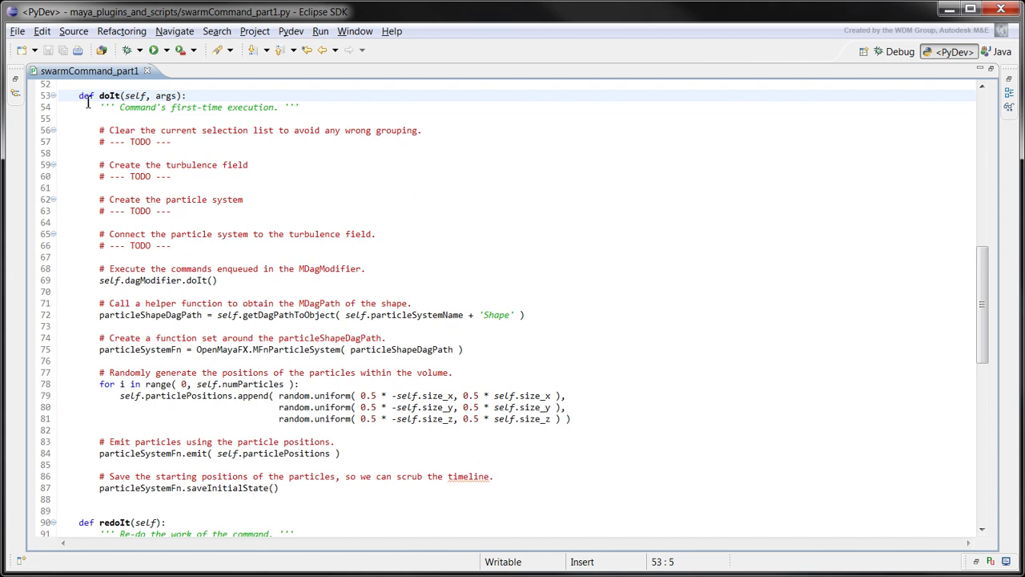
left_click_drag(173, 142, 101, 142)
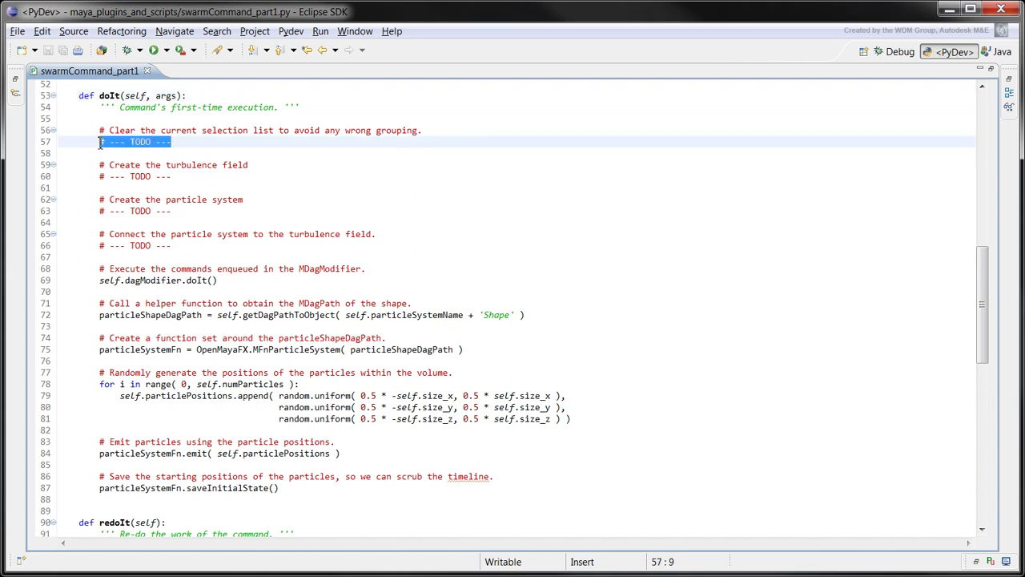
type("O")
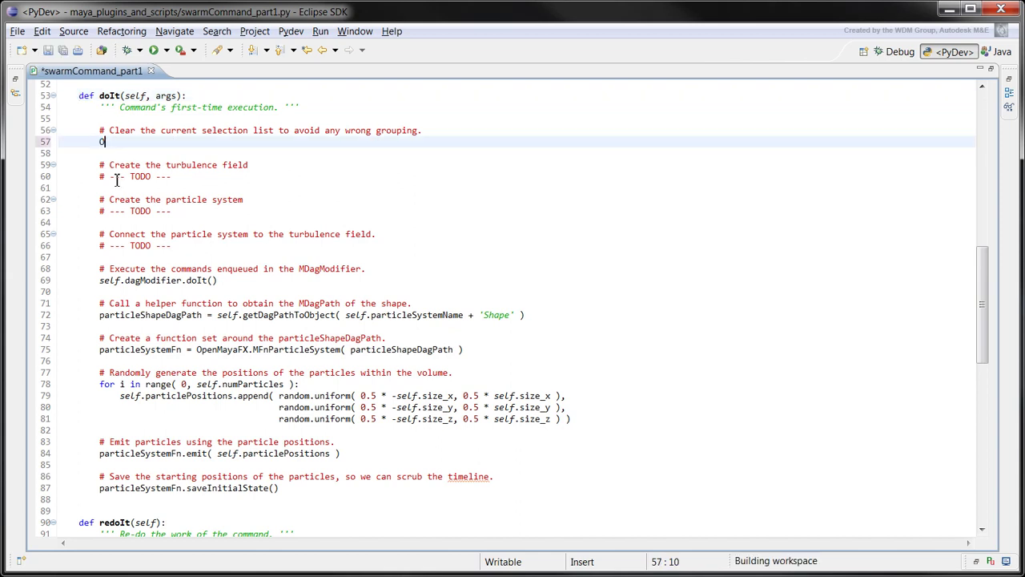
type("penMaya")
type(".")
type("MG")
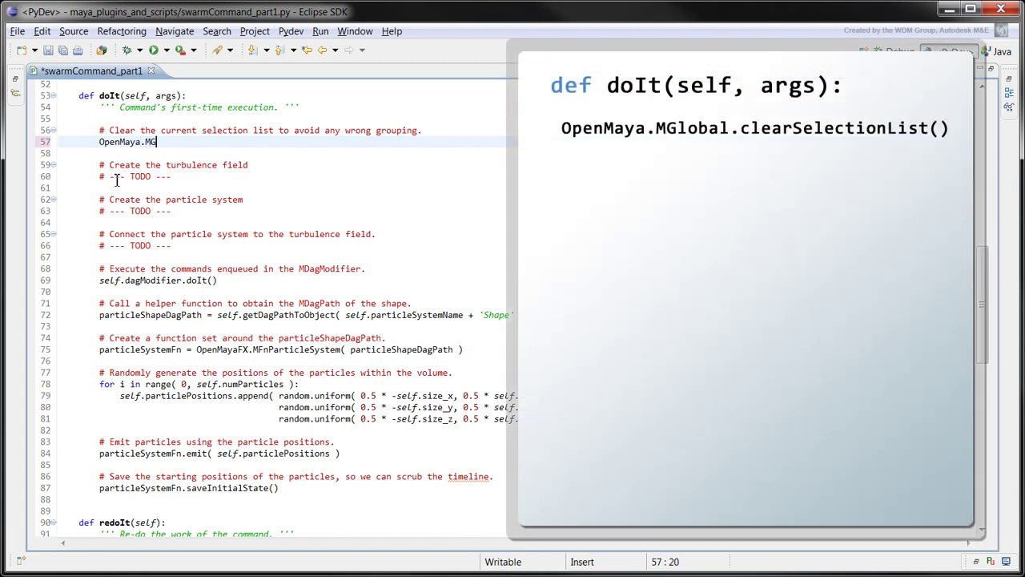
type("lobal.clearSelectionList()")
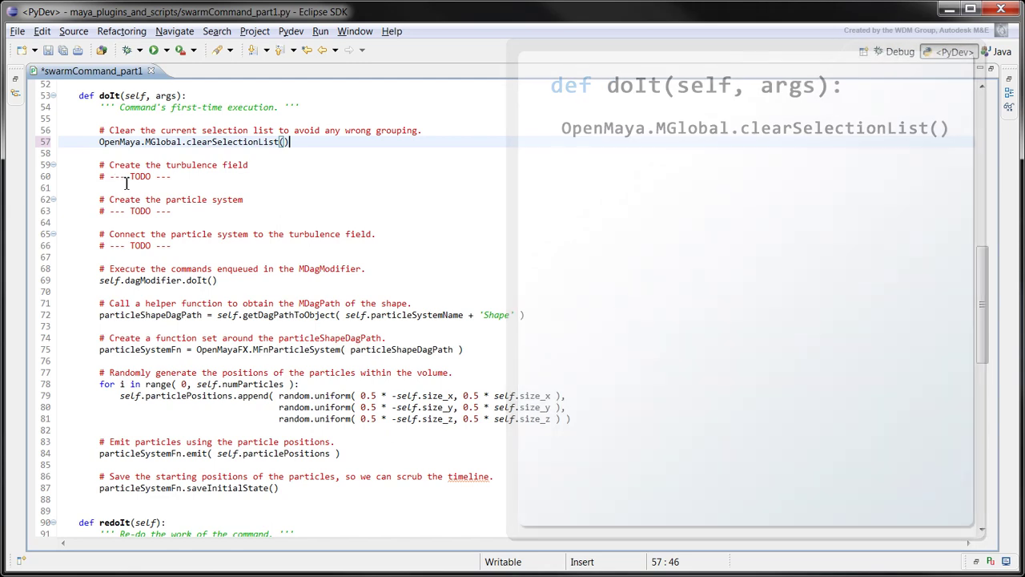
Replace the turbulence TODO with commands creating, scaling and setting attributes of the turbulence field.
left_click_drag(178, 177, 102, 176)
type("se")
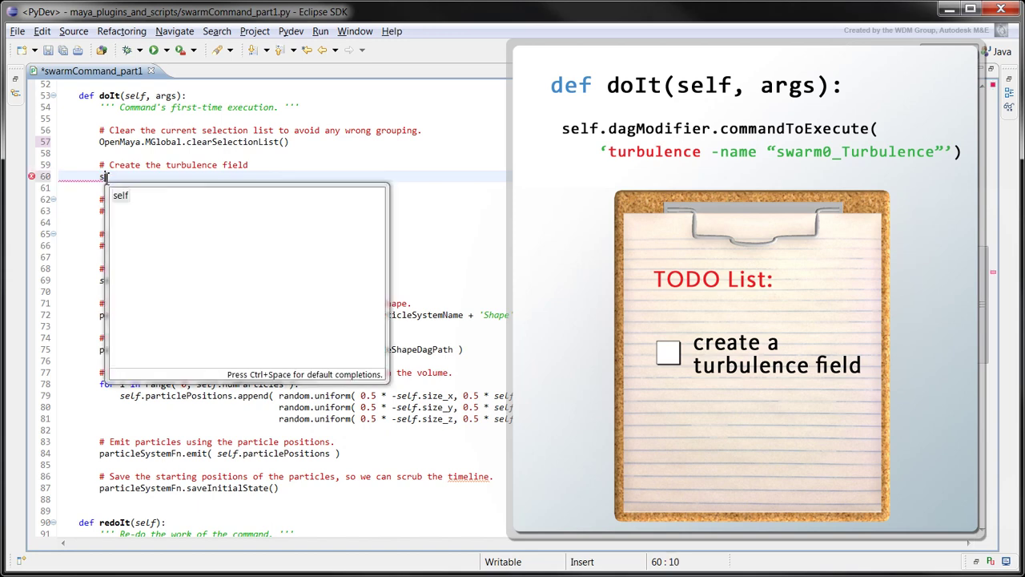
type("lf.dagModifier.commandToExecute( 'turbulence -name \"' + self.turbulenceFieldName + '\"'")
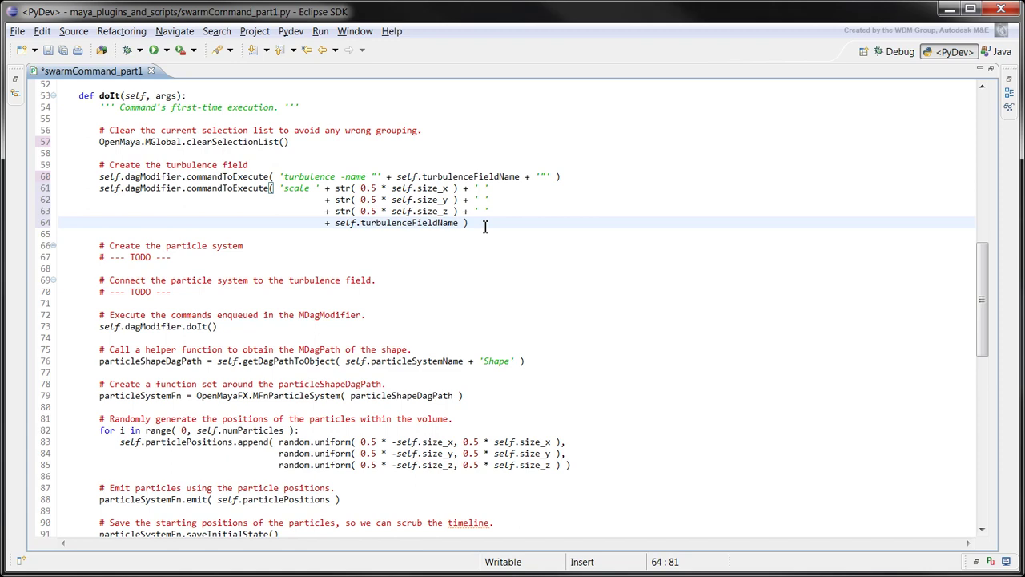
type("self.dagModifier.commandToExecute( 'setAttr \"' + self.turbulenceFieldName + '.volumeShape\" 1' ) # 1 for cube, 2 for sphere.         self.dagModifier.commandToExecute( 'setAttr \"' + self.turbulenceFieldName + '.magnitude\" 100' )         self.dagModifier.commandToExecute( 'setAttr \"' + self.turbulenceFieldName + '.attenuation\" 0.1' )         self.dagModifier.commandToExecute( 'setAttr \"' + self.turbulenceFieldName + '.frequency\" 4' )         self.dagModifier.commandToExecute( 'setAttr \"' + self.turbulenceFieldName + '.interpolationType\" 1' )         self.dagModifier.commandToExecute( 'setAttr \"' + self.turbulenceFieldName + '.noiseLevel\" 8' )         self.dagModifier.commandToExecute( 'setAttr \"' + self.turbulenceFieldName + '.noiseRatio\" 1' )         self.dagModifier.commandToExecute( 'setAttr \"' + self.turbulenceFieldName + '.trapInside\" 1' )         self.dagModifier.commandToExecute( 'setAttr \"' + self.turbulenceFieldName + '.trapRadius\" 1' )")
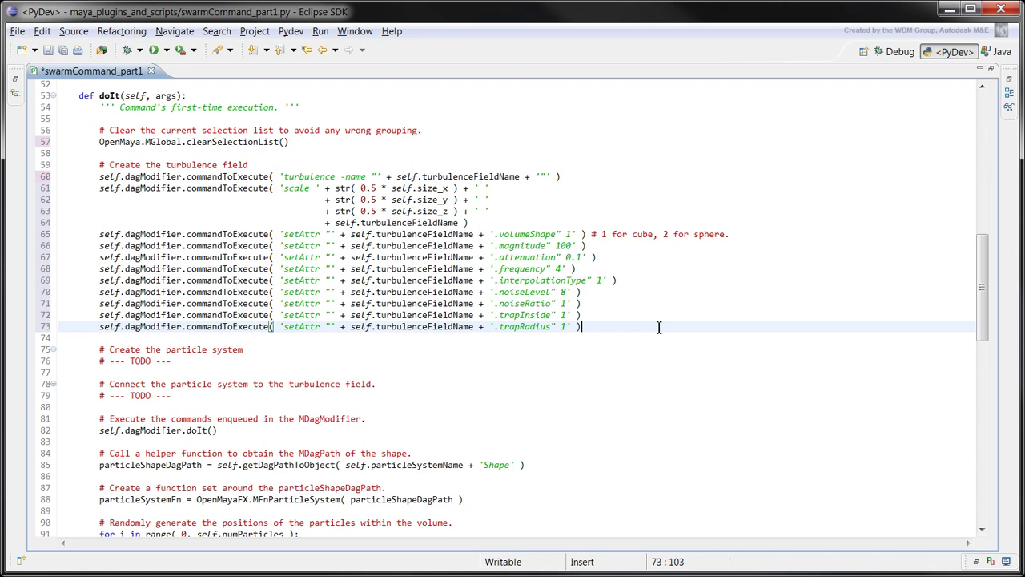
Replace the particle system TODO with a dagModifier command creating a particle named particleSystemName.
left_click_drag(172, 360, 108, 362)
key("BackSpace")
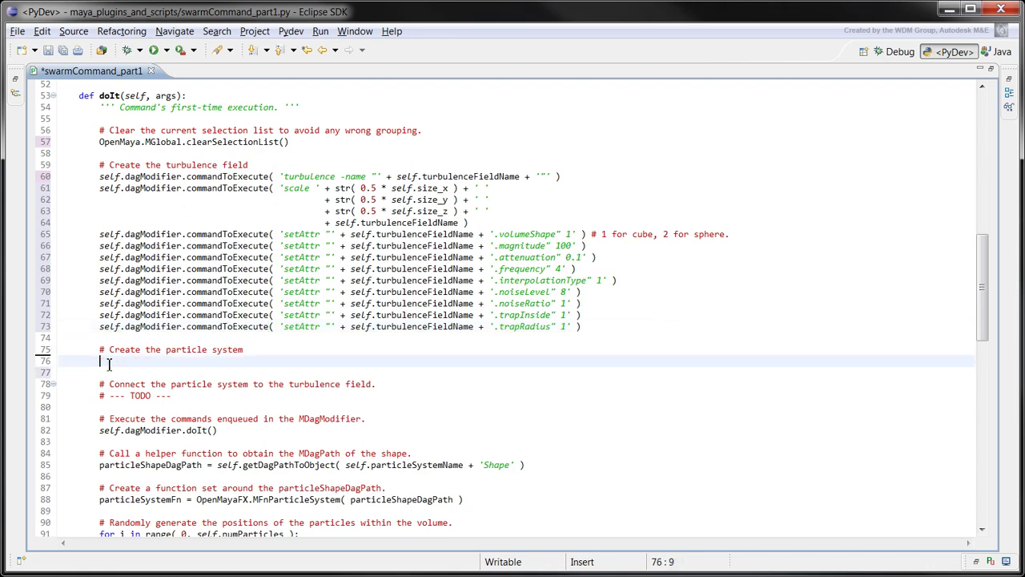
type("self.dagModifier.commandToExecute( 'particle -name \"' + self.particleSystemName ")
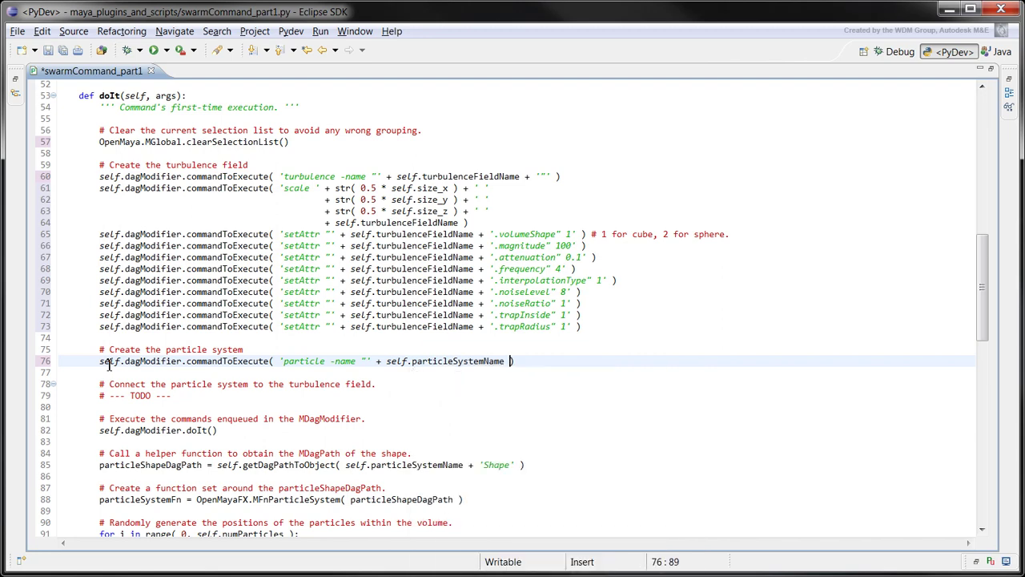
type("+ '\"'")
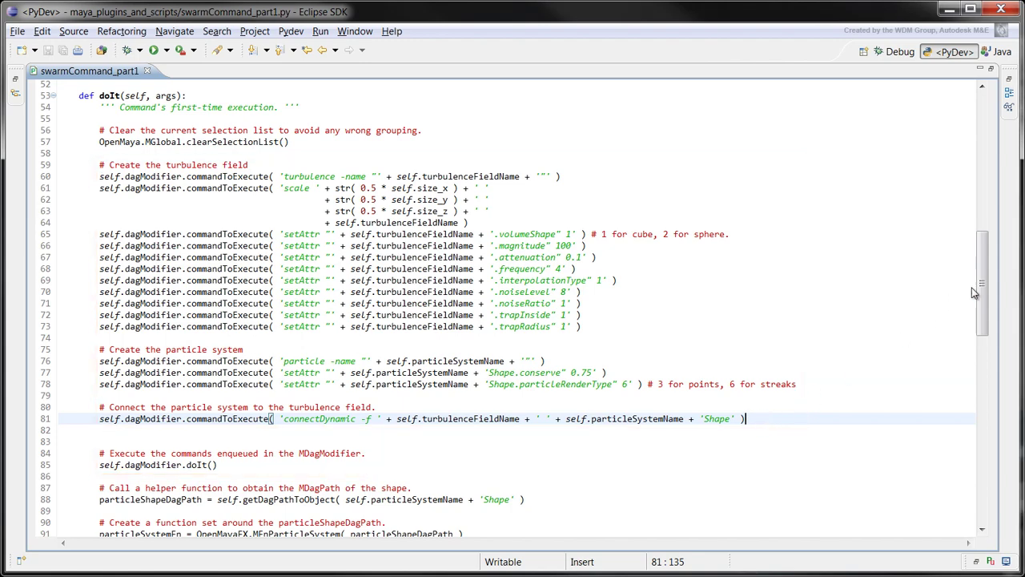
left_click_drag(982, 281, 983, 370)
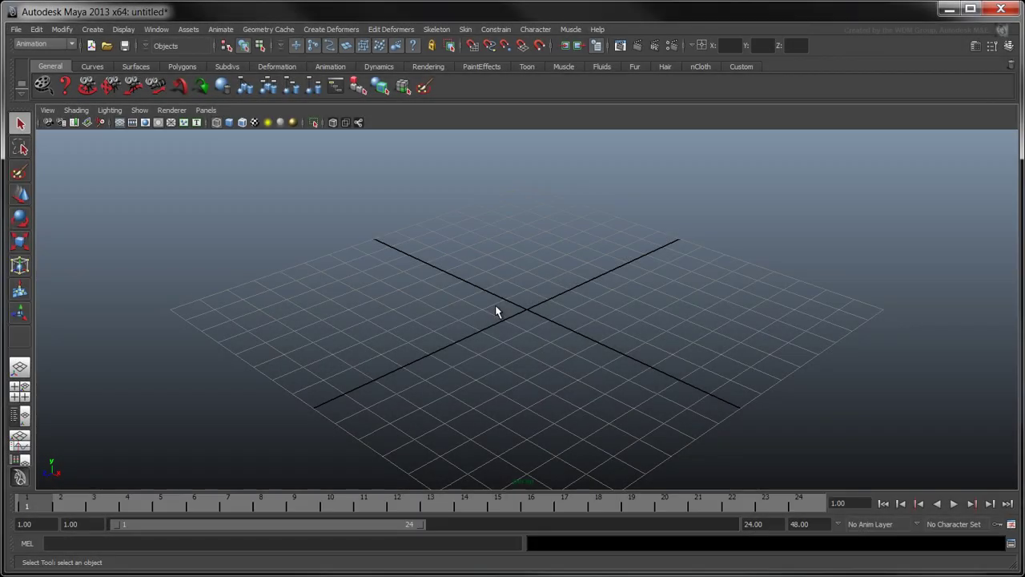
left_click(159, 30)
mouse_move(186, 86)
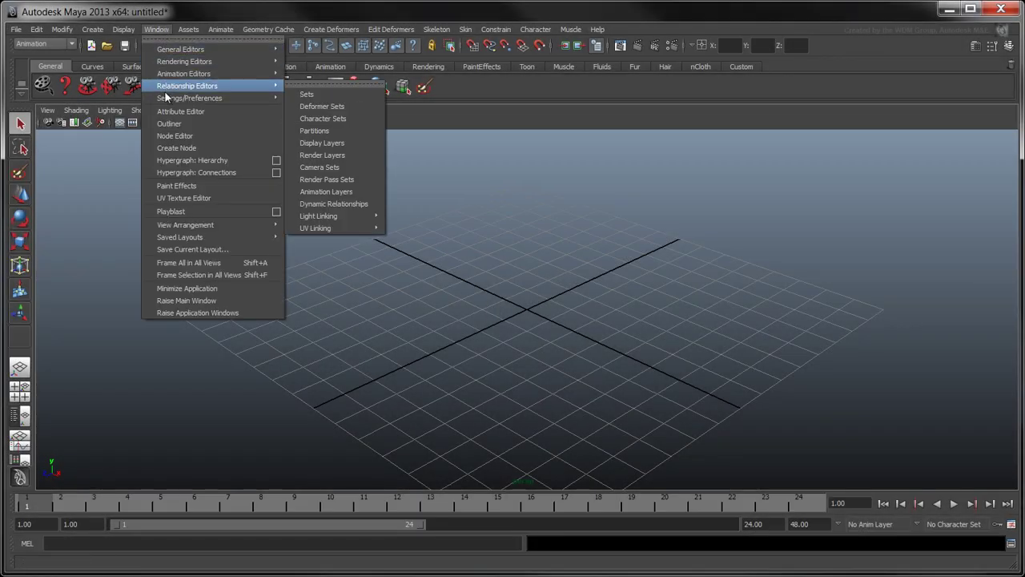
left_click(325, 205)
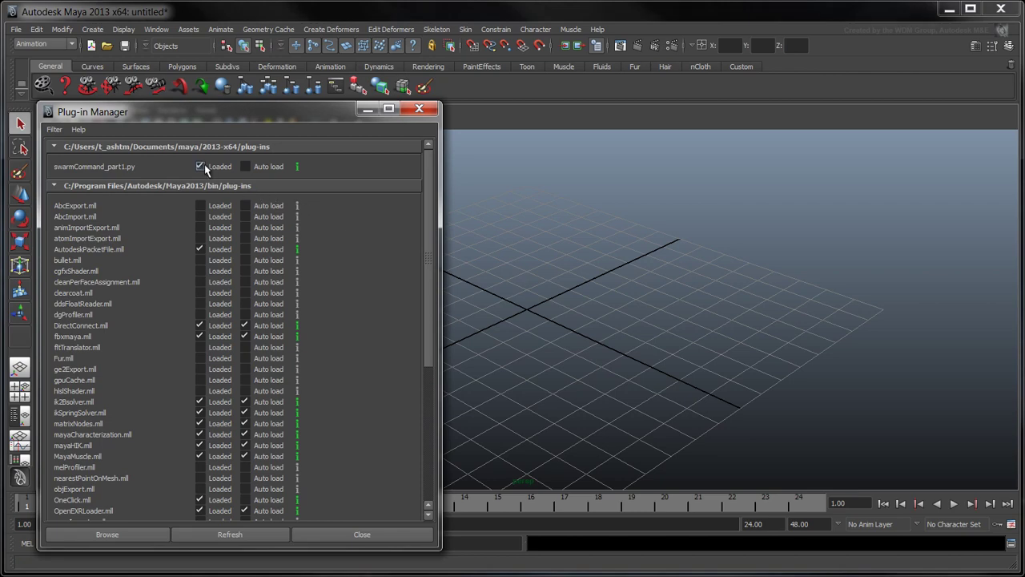
Enter 'import maya.cmds as cmds' and 'cmds.swarm()' in the Python Script Editor.
left_click(362, 534)
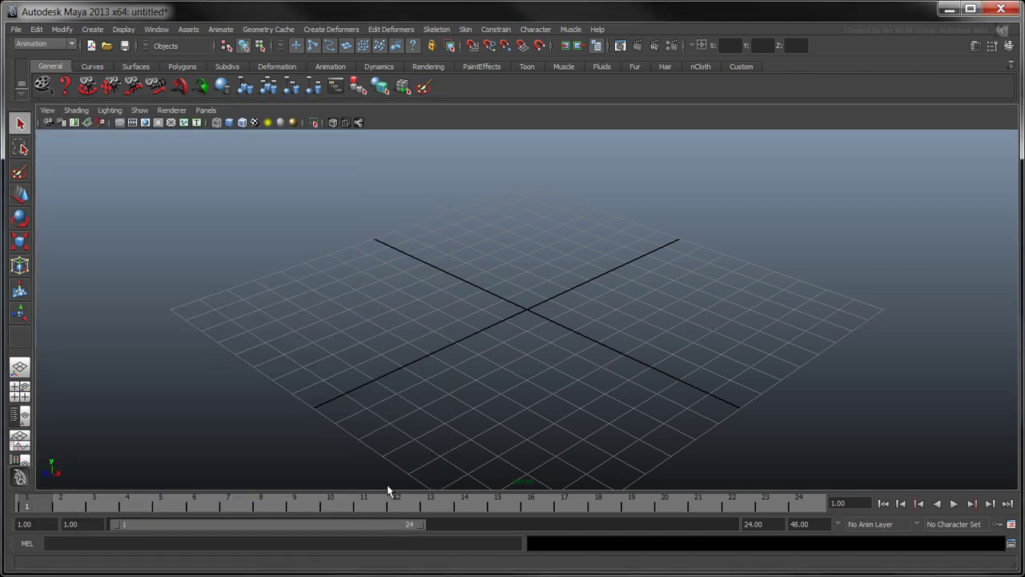
left_click(1011, 544)
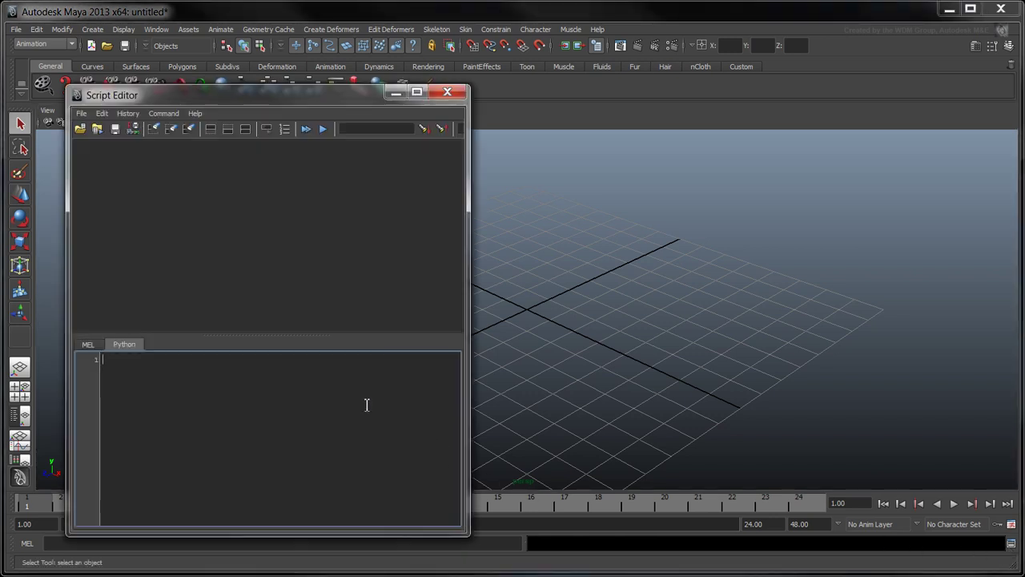
left_click(355, 401)
type("import maya.cmds ")
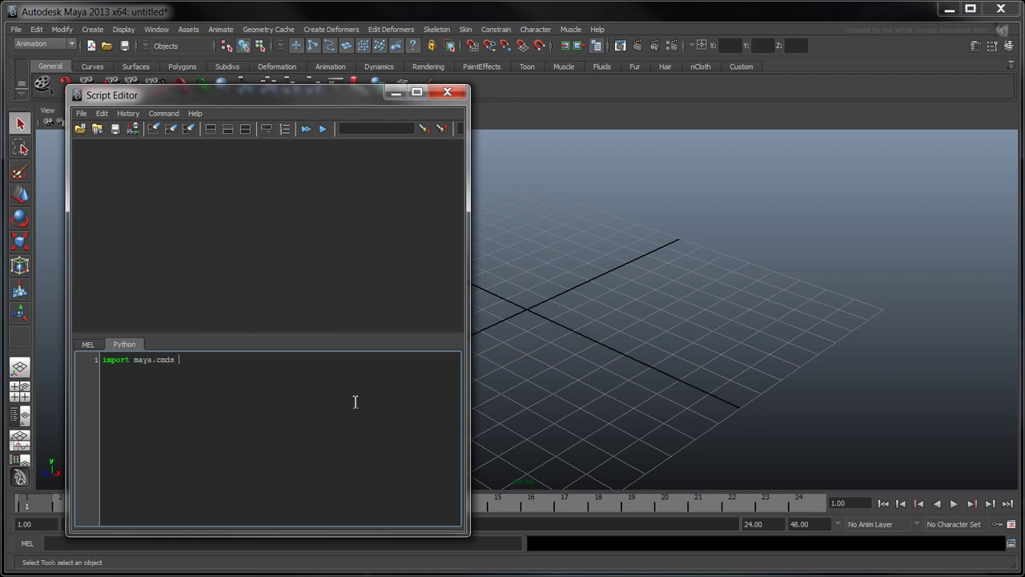
type("as cmds ")
type("cmds.swarm()")
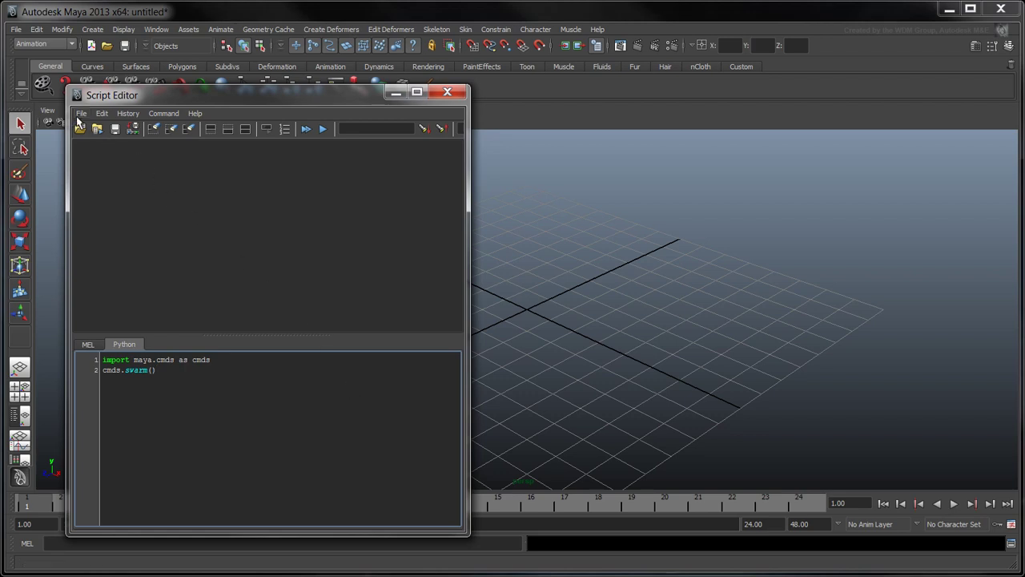
Save the script to the shelf as an item named Swarm.
left_click(81, 113)
left_click(88, 169)
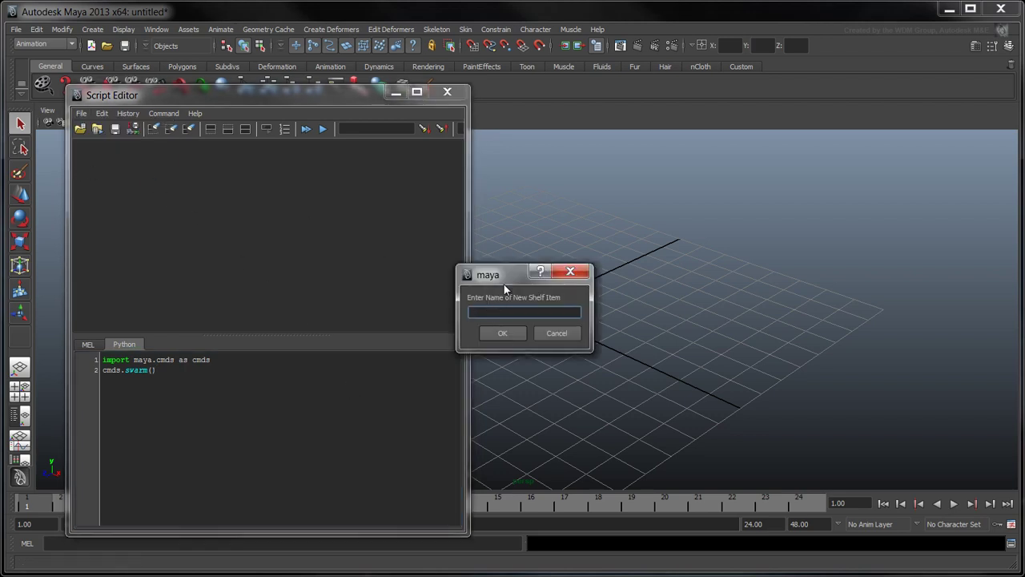
type("Swarm")
left_click(503, 333)
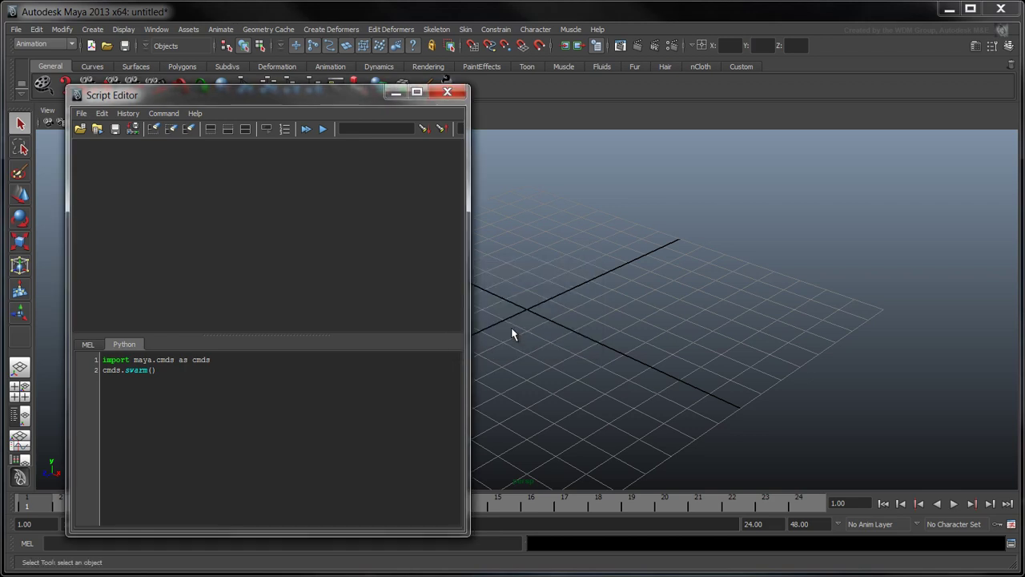
Create swarm0 with the Swarm shelf button, set playback end to 1200, and play to frame 111.
left_click(446, 93)
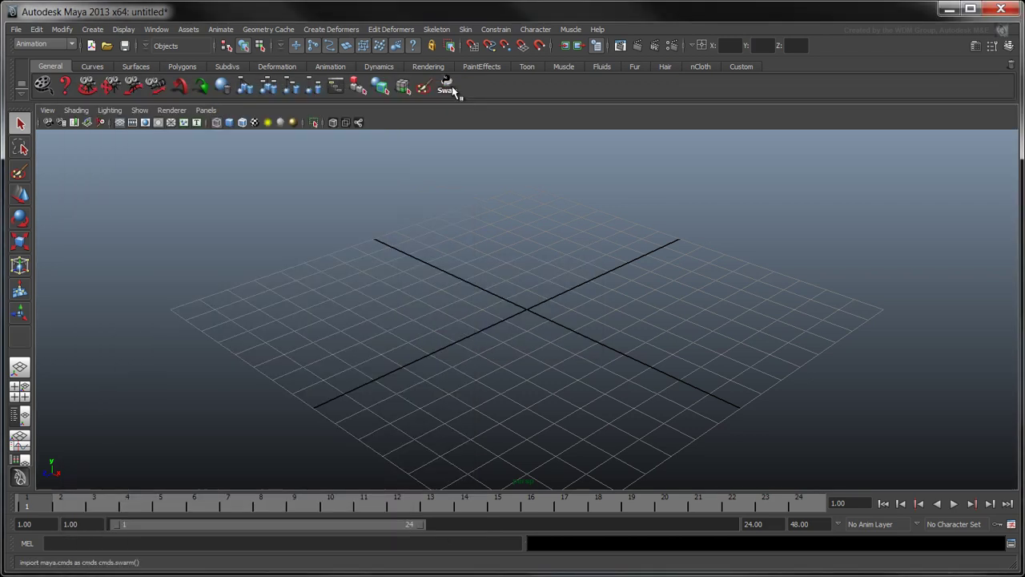
left_click(451, 86)
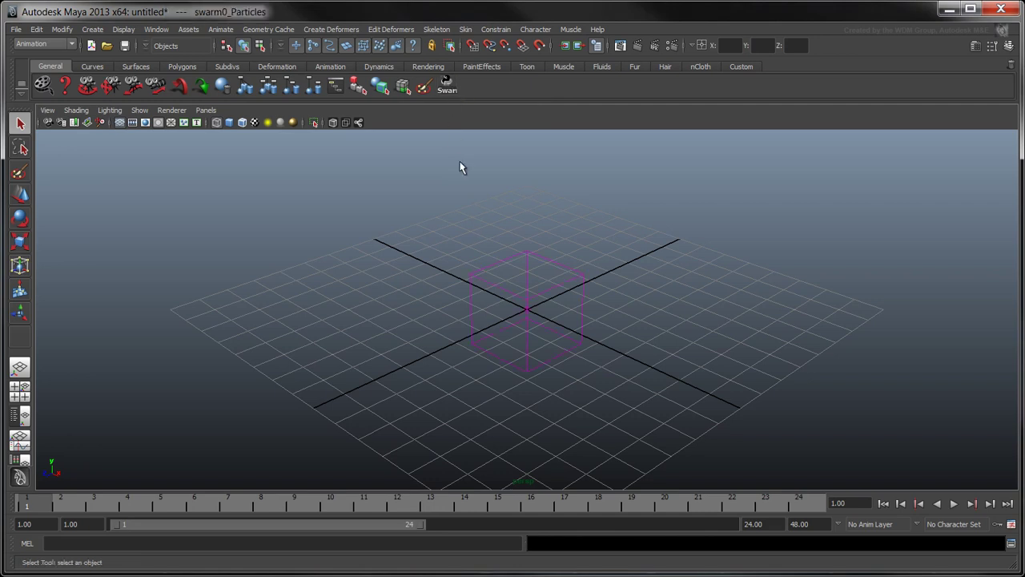
left_click_drag(757, 525, 731, 525)
type("1200")
key("Return")
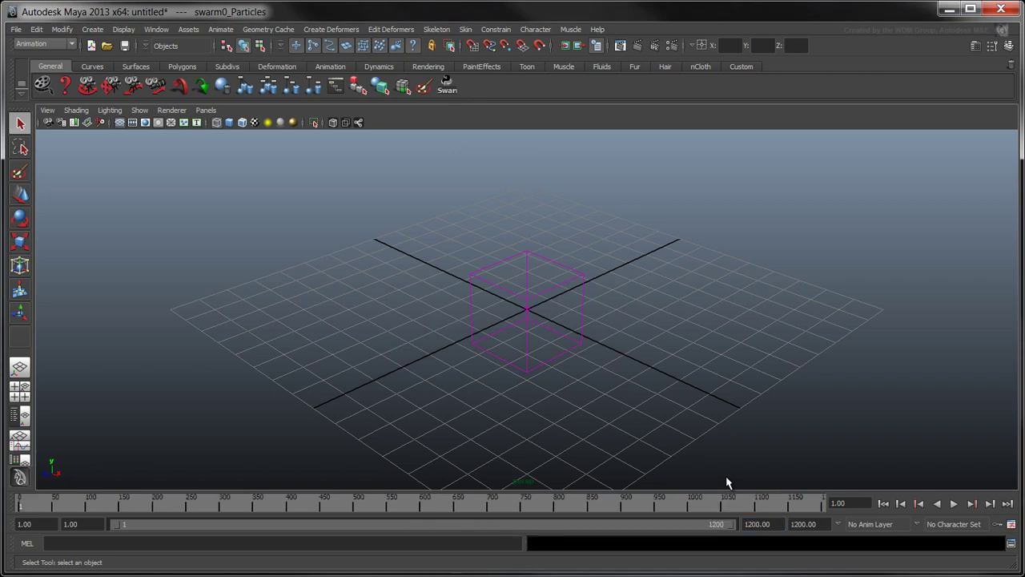
left_click(953, 504)
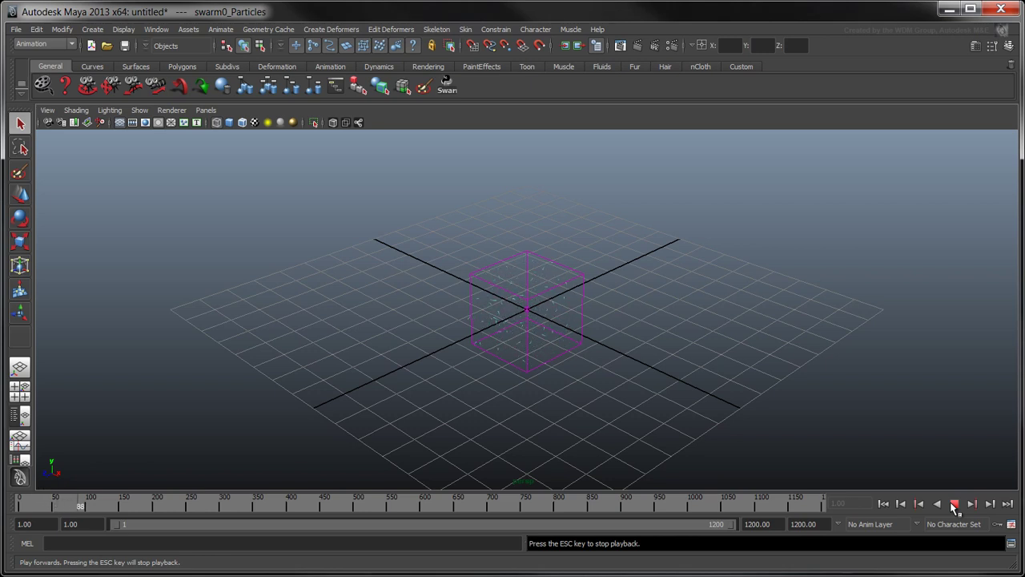
left_click(954, 504)
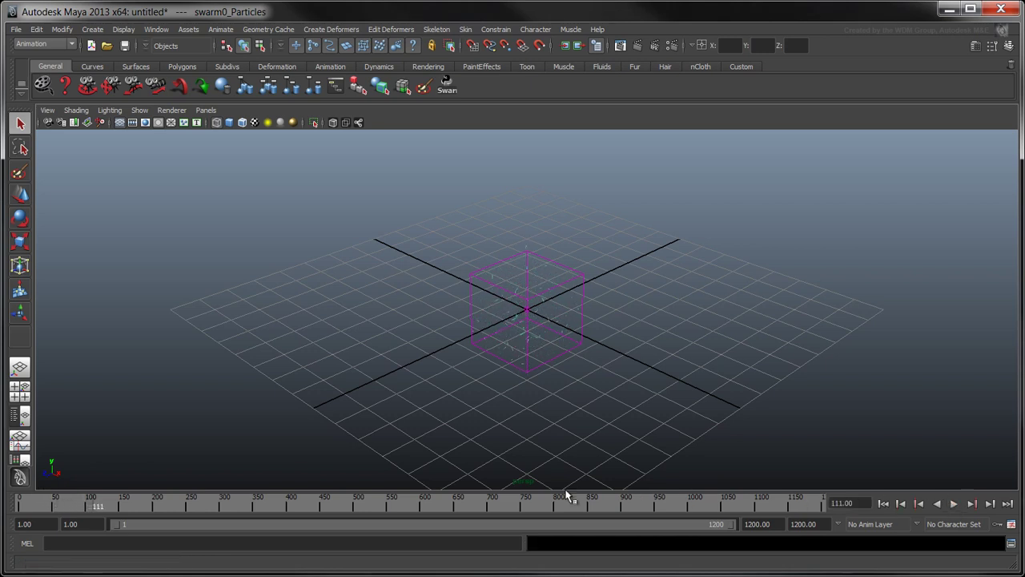
Move swarm0 to the grid's right side, then create swarm1 at the grid centre.
left_click(22, 415)
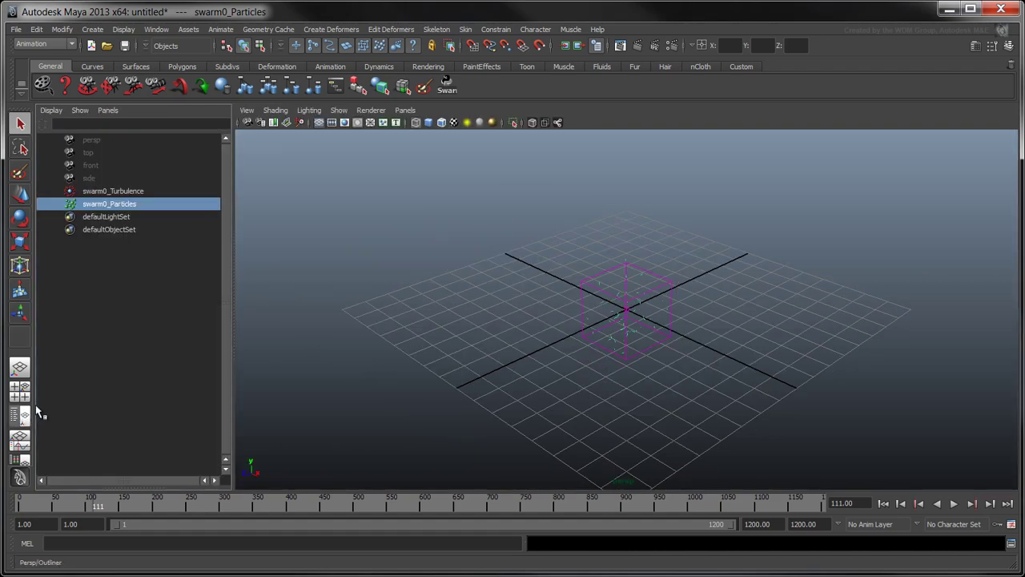
left_click(138, 192)
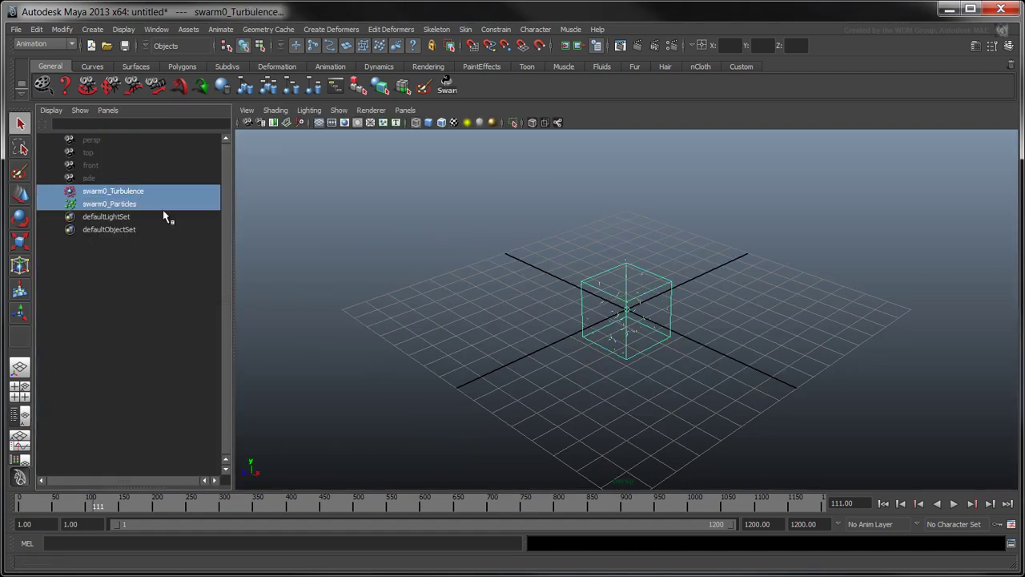
key("w")
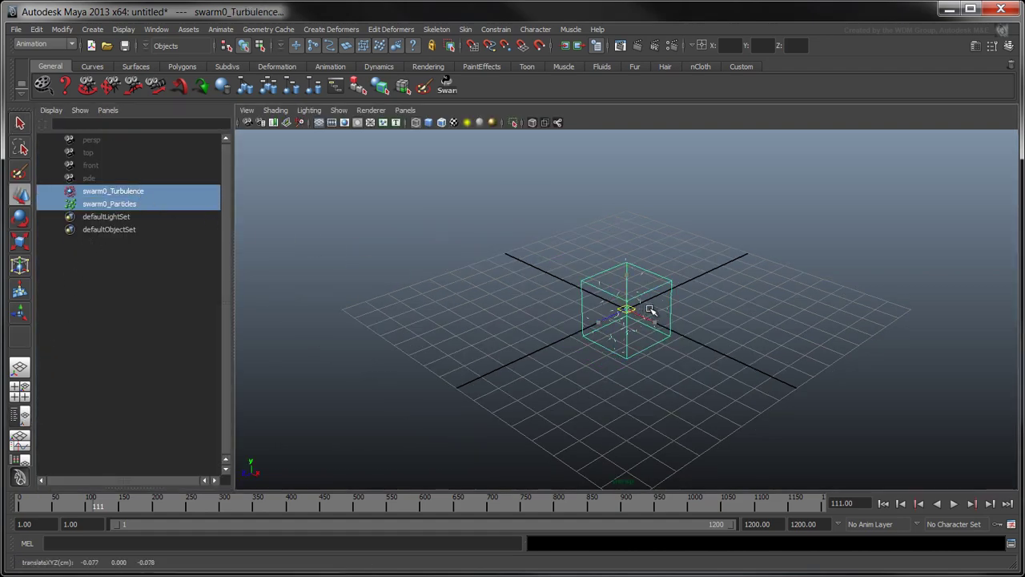
left_click_drag(629, 310, 770, 308)
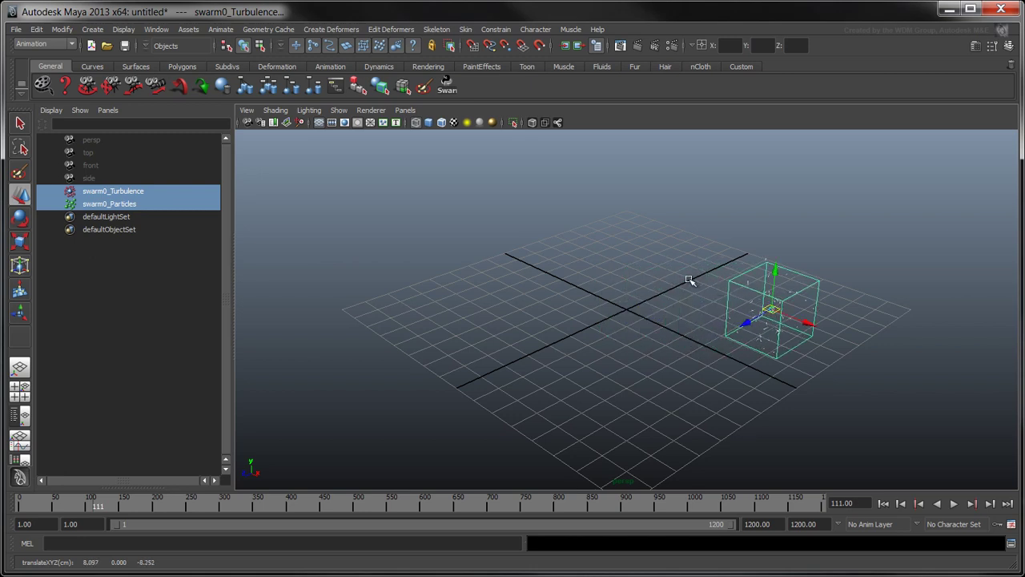
left_click(447, 90)
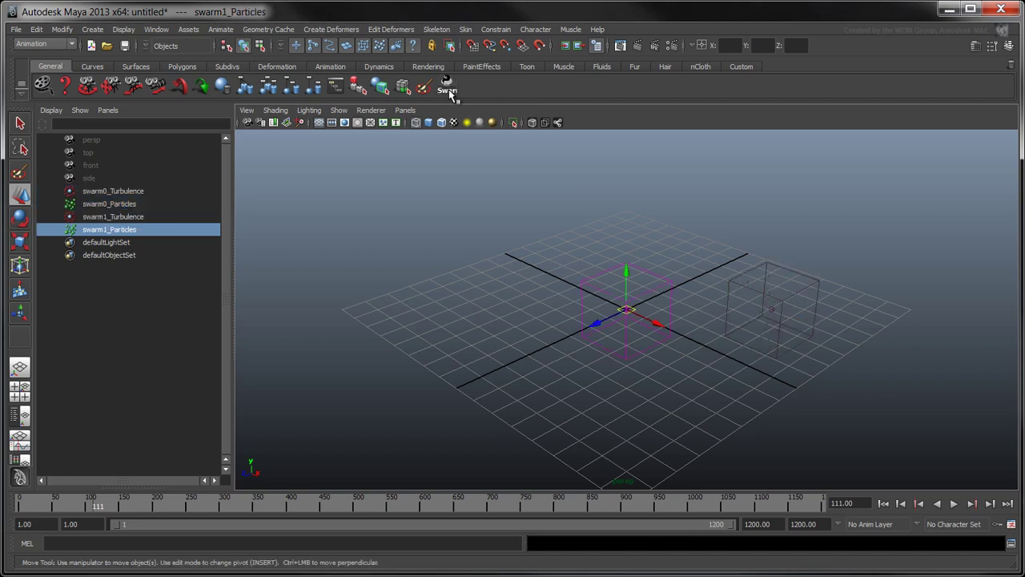
left_click(146, 203, "ctrl")
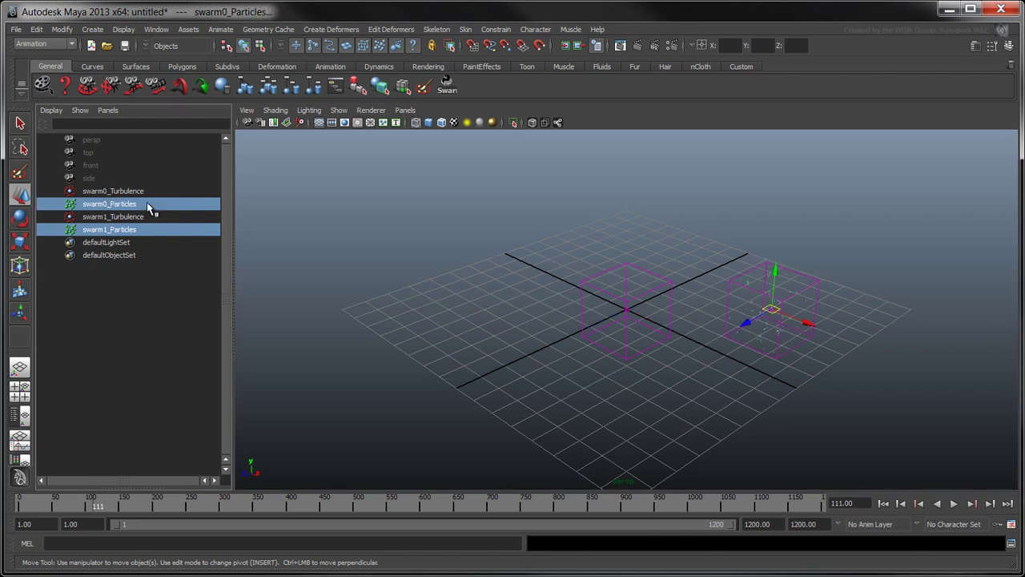
key("ctrl+z")
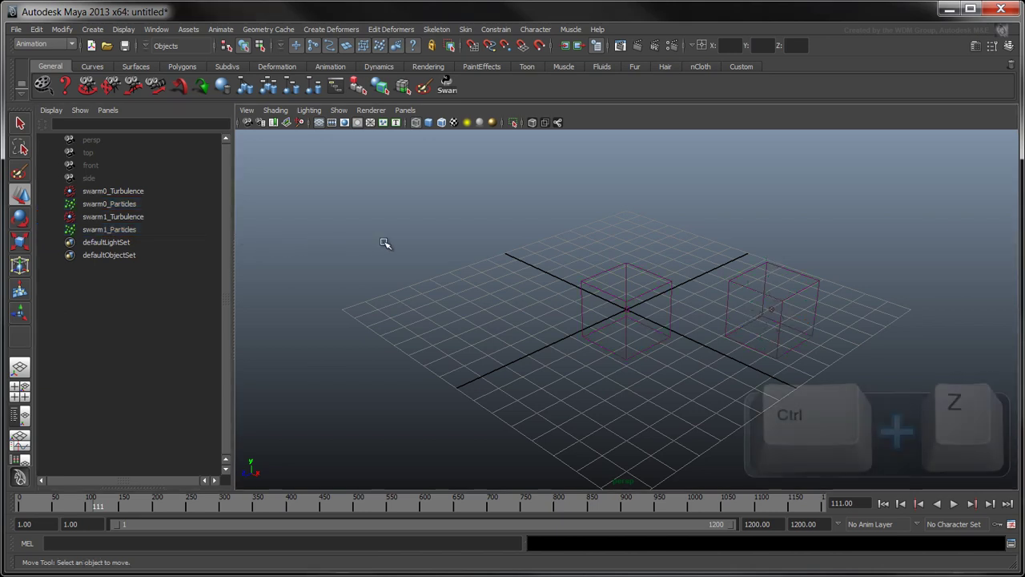
key("ctrl+z")
key("ctrl+z")
key("ctrl+z")
key("ctrl+z")
key("ctrl+z")
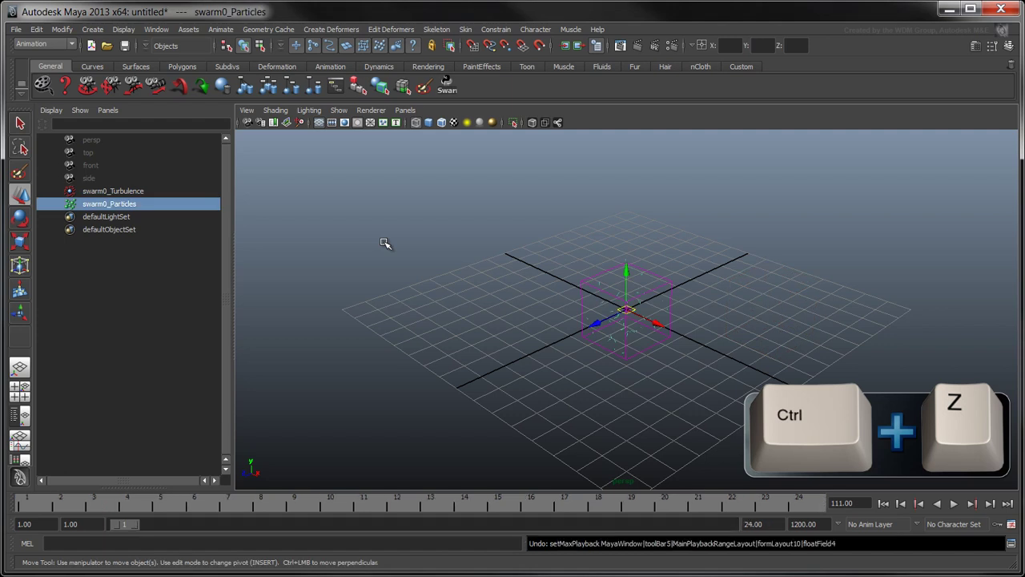
key("ctrl+z")
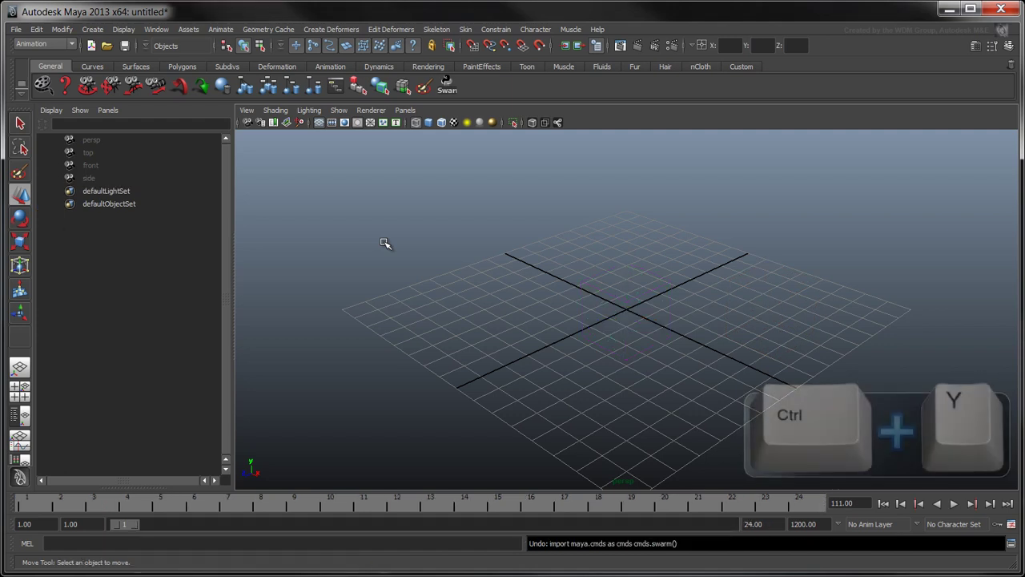
key("ctrl+y")
key("ctrl+y")
key("ctrl+y")
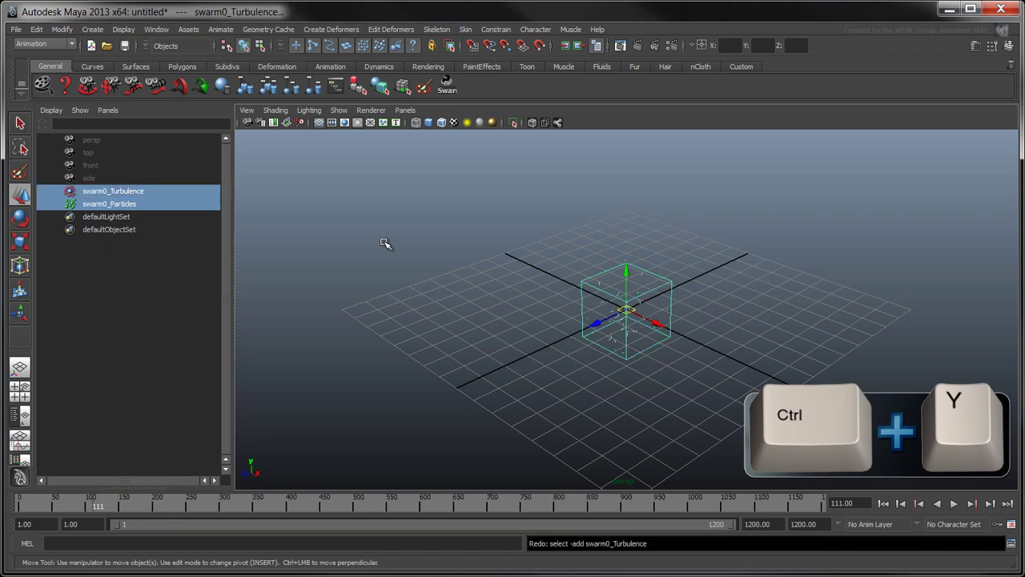
key("ctrl+y")
key("ctrl+y")
key("ctrl+y")
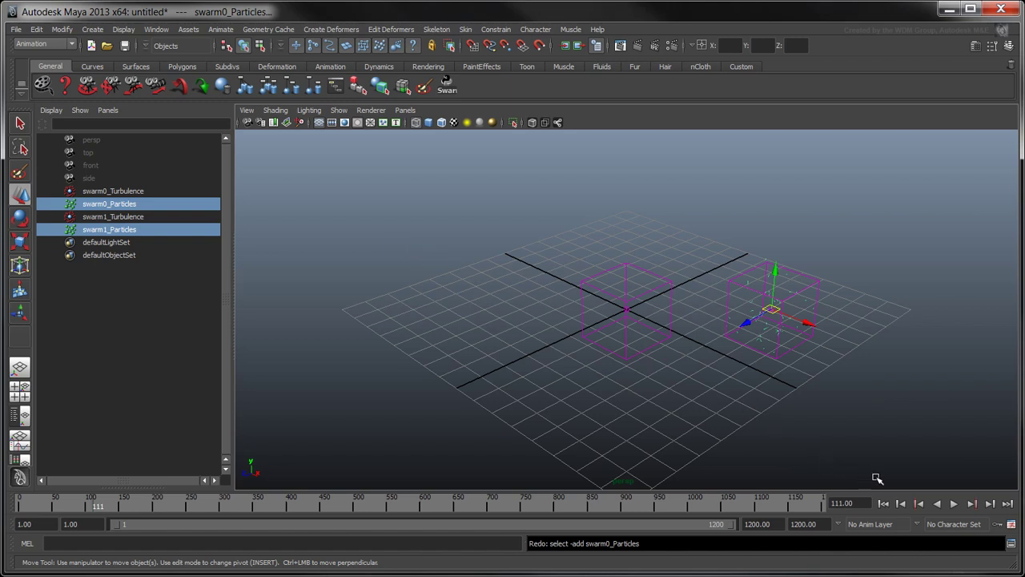
Play both swarms' particle simulation and stop at frame 210.
left_click(957, 506)
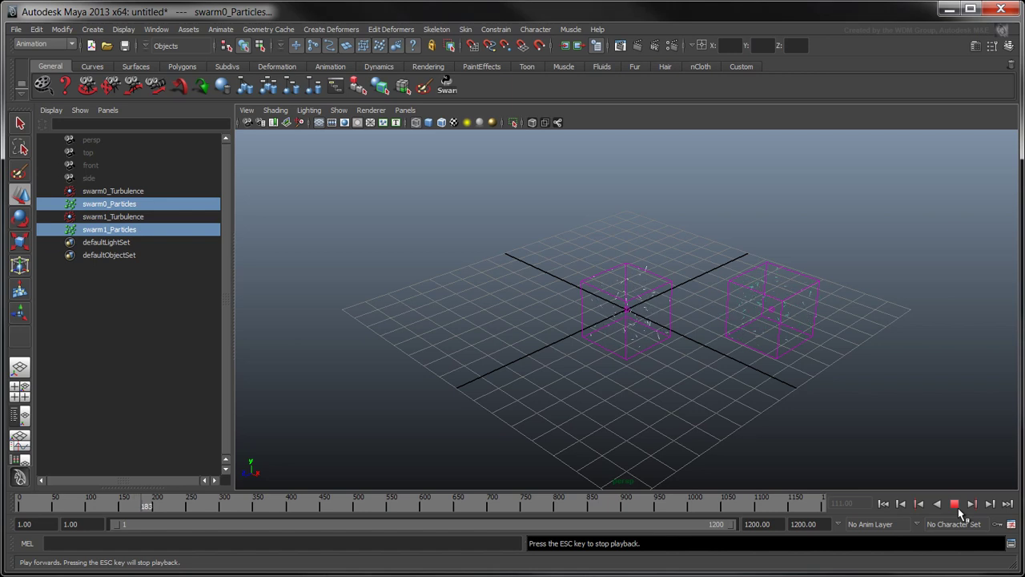
left_click(958, 508)
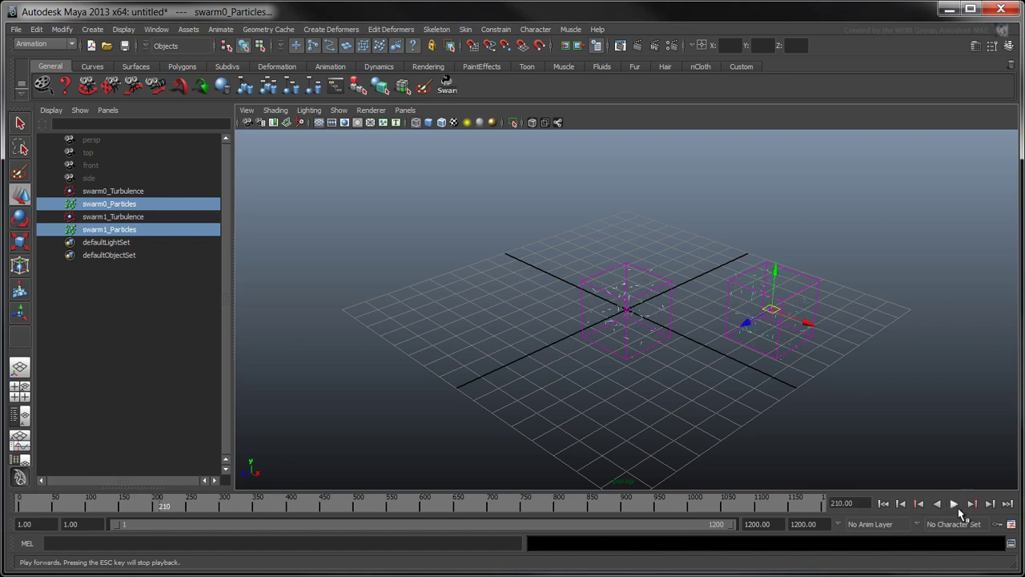